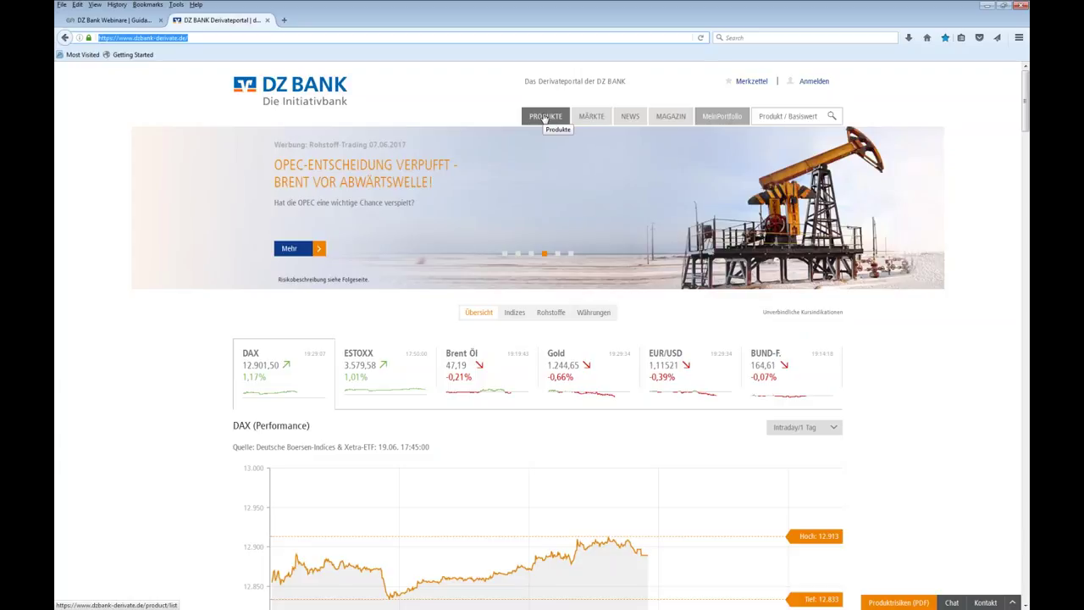
Open the Discount Optionsscheine list among the Hebelprodukte and filter it to the Basiswert EUR/USD
click(544, 117)
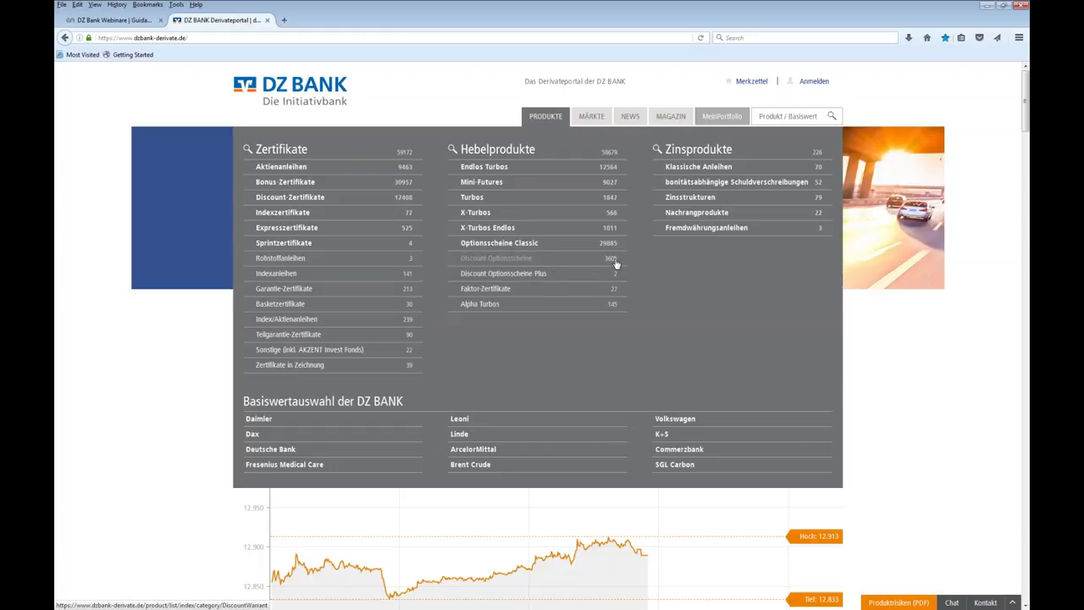
click(536, 262)
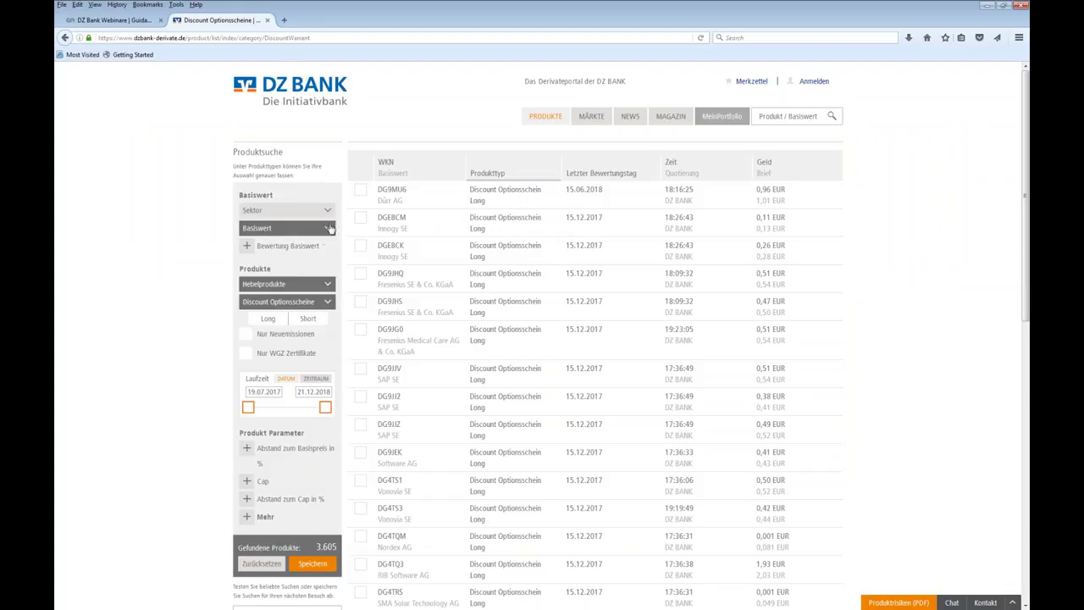
click(257, 230)
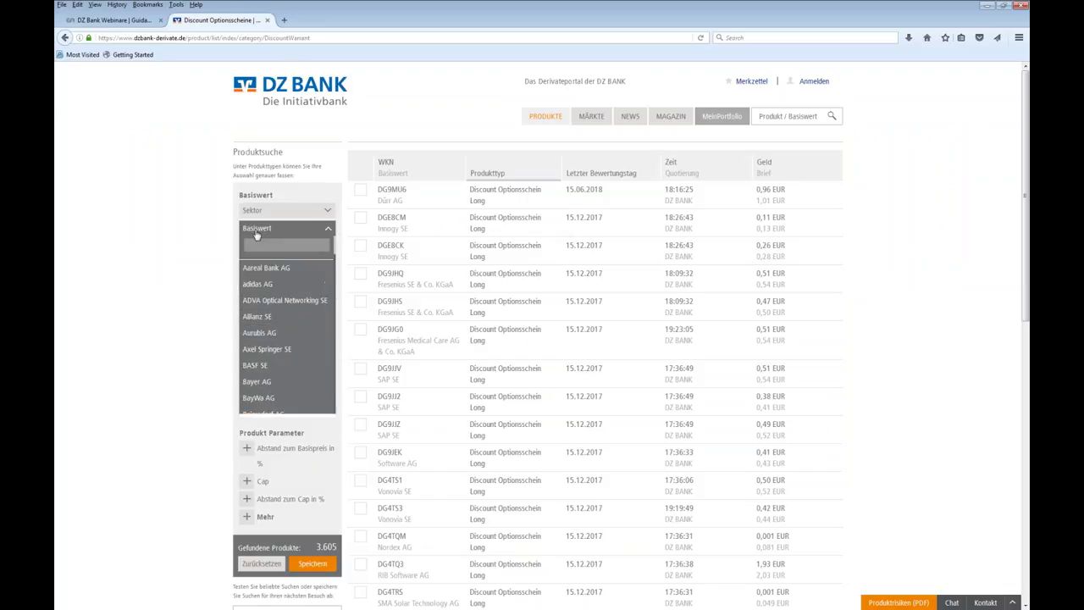
text(efu)
key(BackSpace)
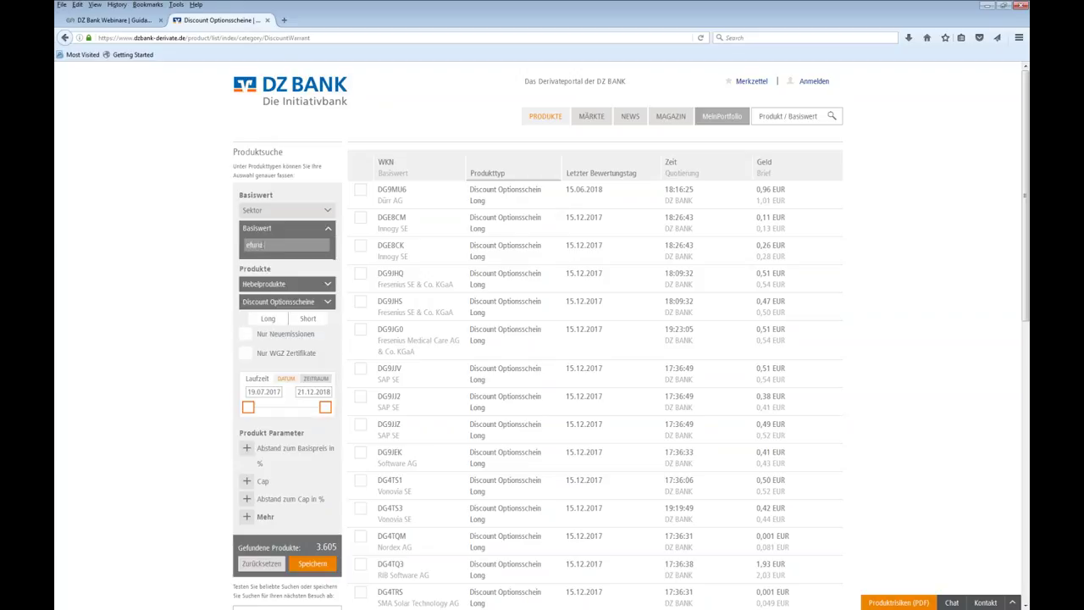
key(BackSpace)
text(ur)
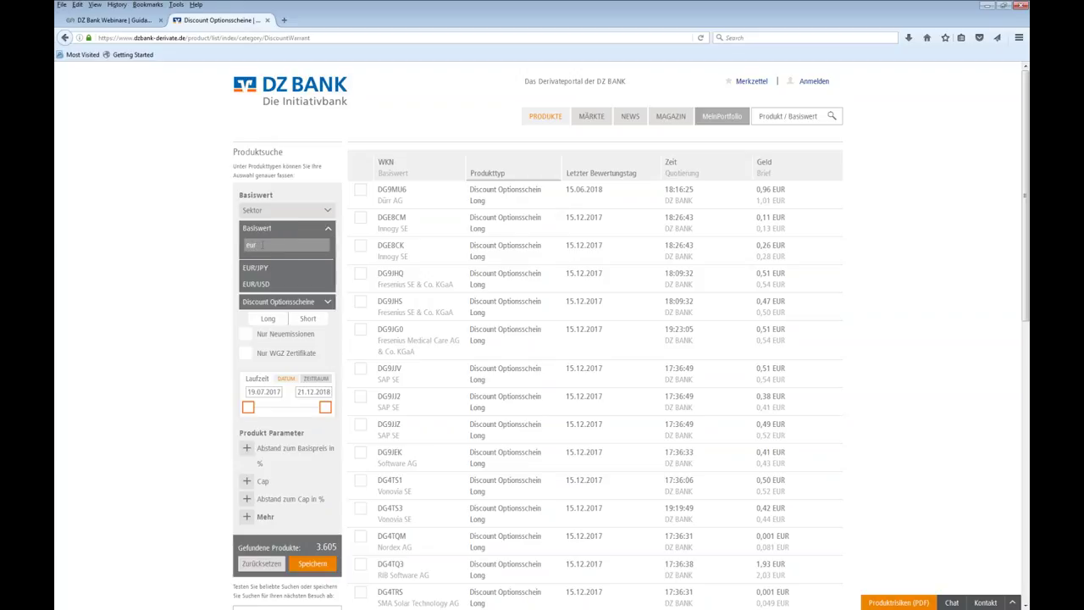
click(257, 284)
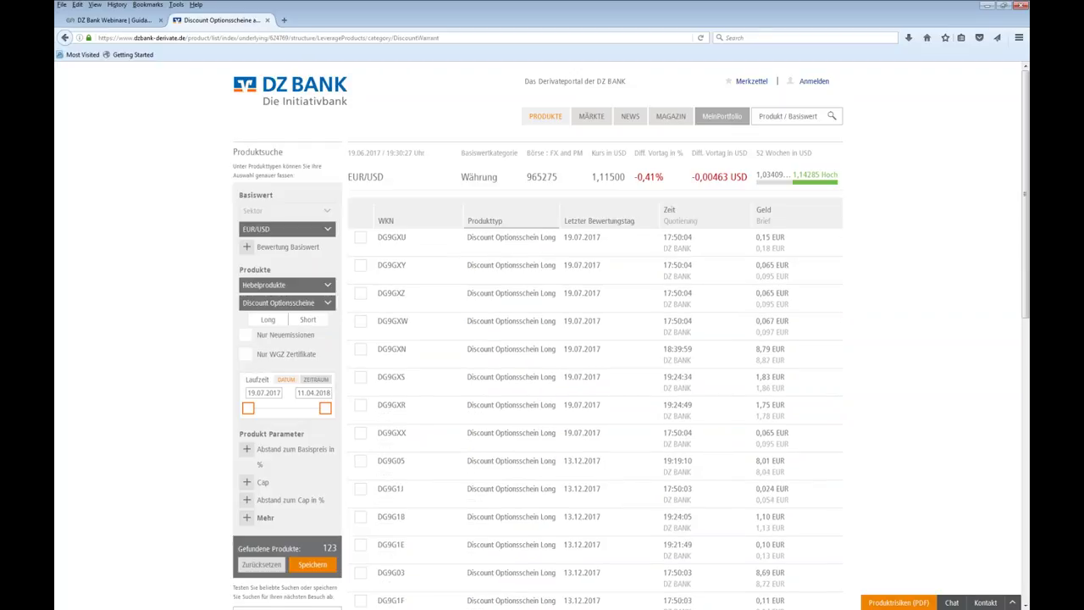
Restrict the EUR/USD warrants to Short products with a Basispreis from 1.13 to 1.15
click(310, 321)
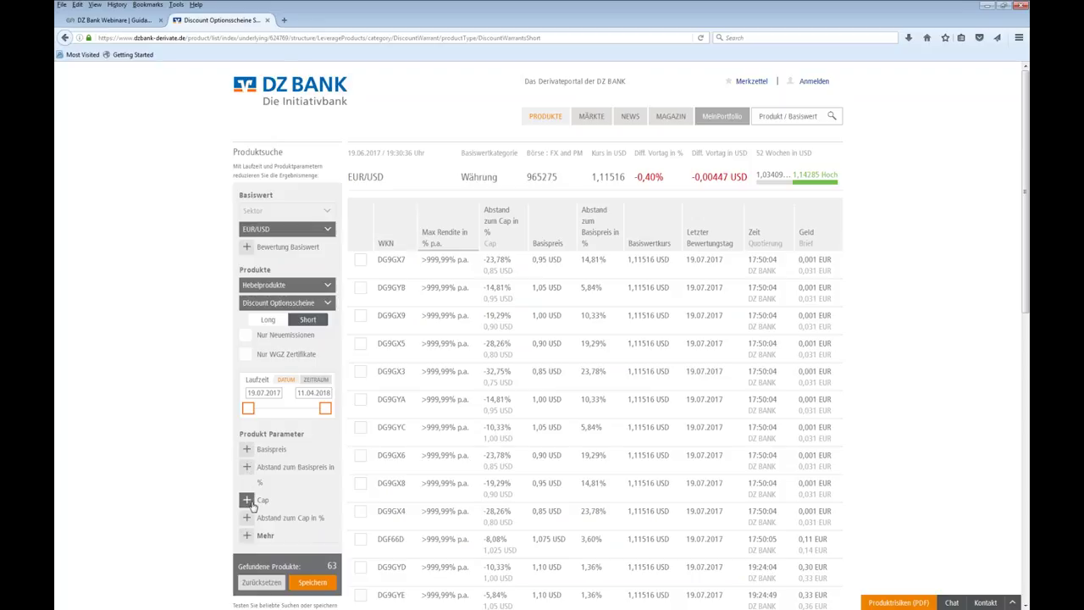
click(249, 453)
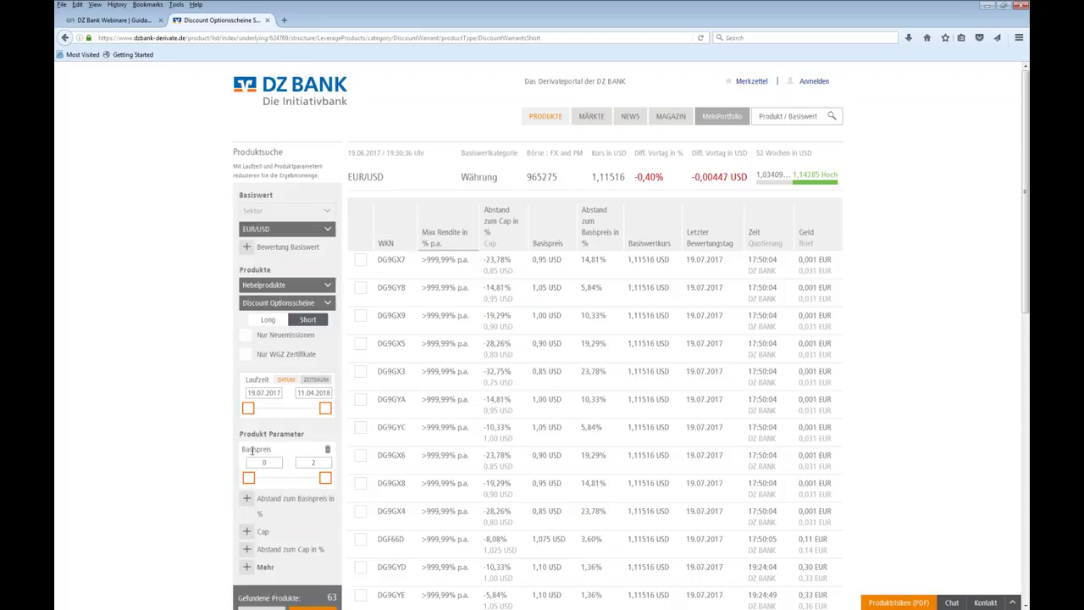
double_click(262, 462)
text(1.13)
click(332, 466)
drag(327, 465, 301, 464)
text(1.15)
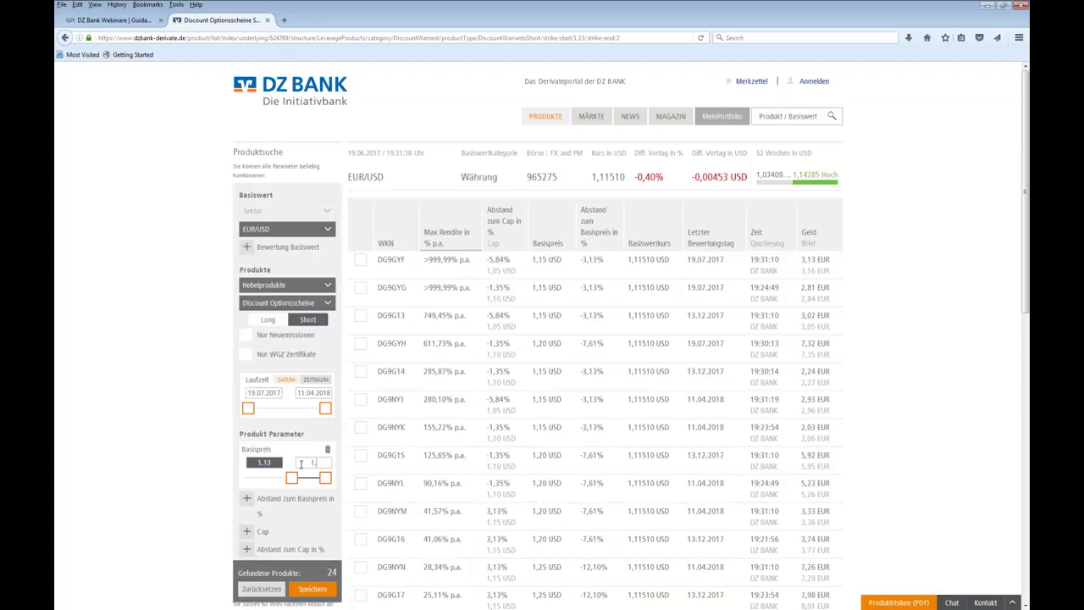
key(Return)
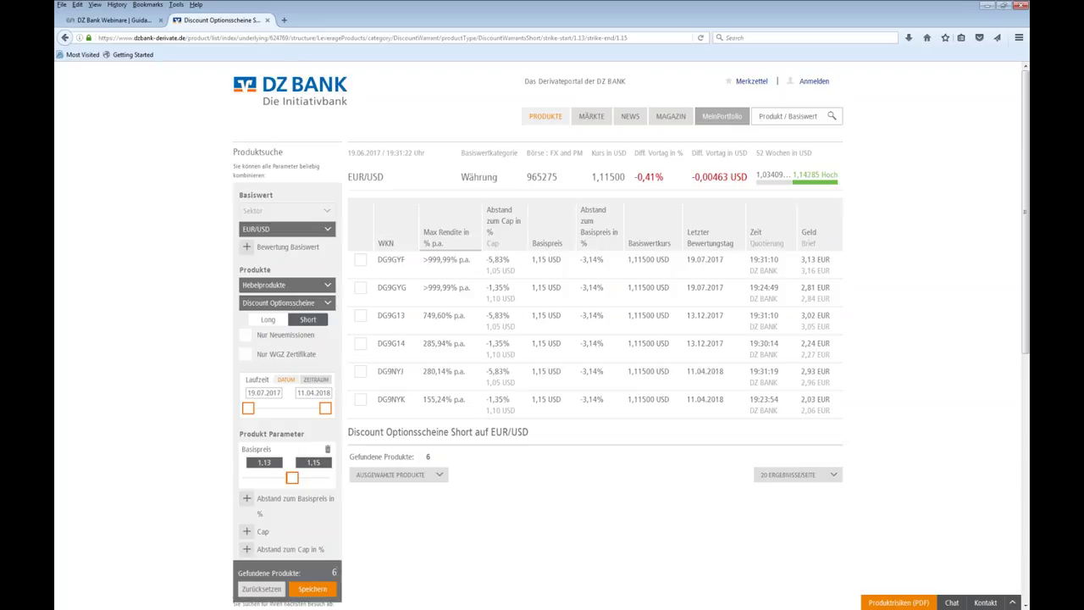
Add a Cap filter to the product search with a range from 1.05 to 1.10
click(247, 531)
drag(270, 545, 240, 543)
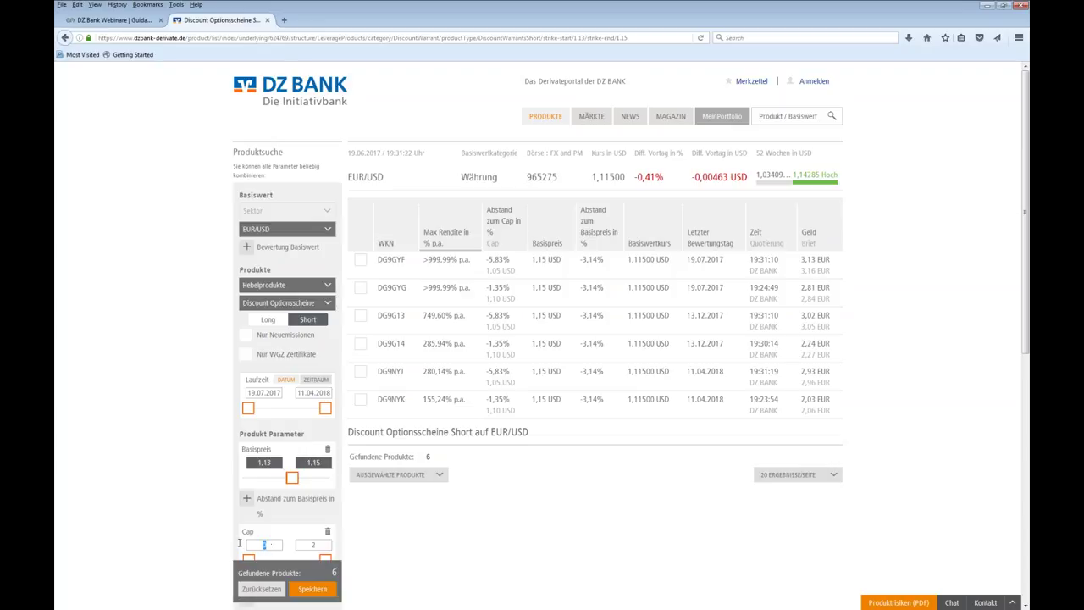
text(1,05)
click(320, 545)
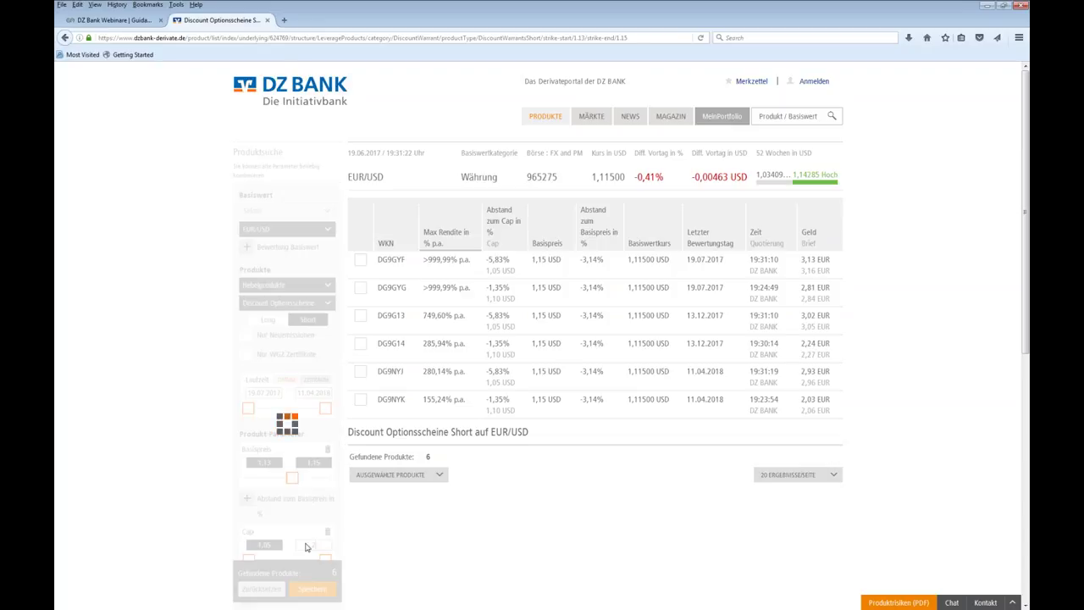
drag(319, 544, 297, 539)
text(1)
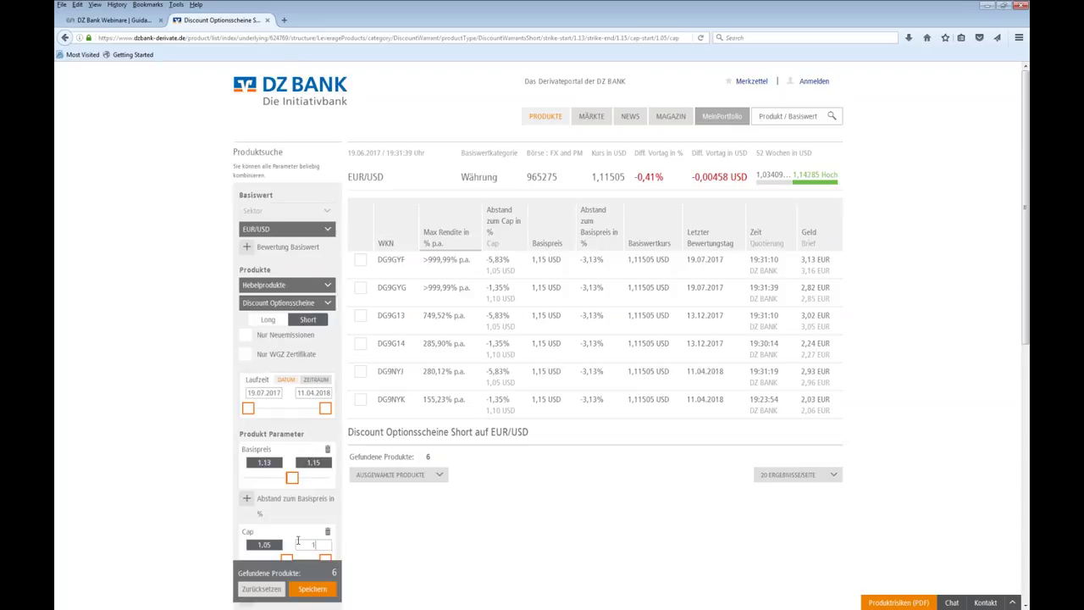
text(.10)
key(Return)
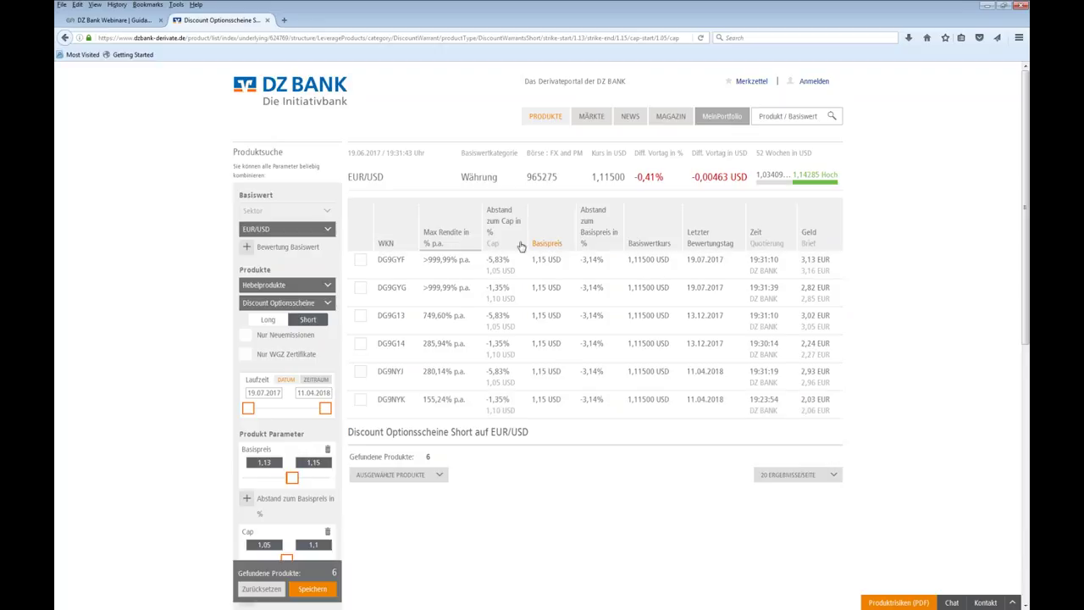
Open the details of warrant DG9NYK and examine its price chart, Stammdaten and Kennzahlen
click(511, 409)
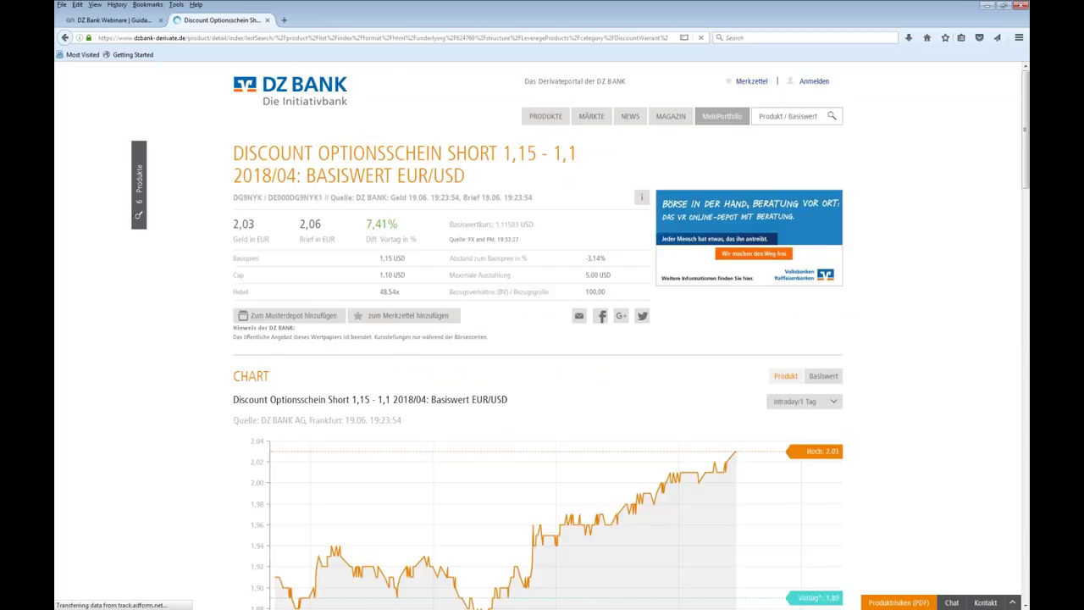
scroll(542, 339, down, 1)
scroll(542, 339, down, 1)
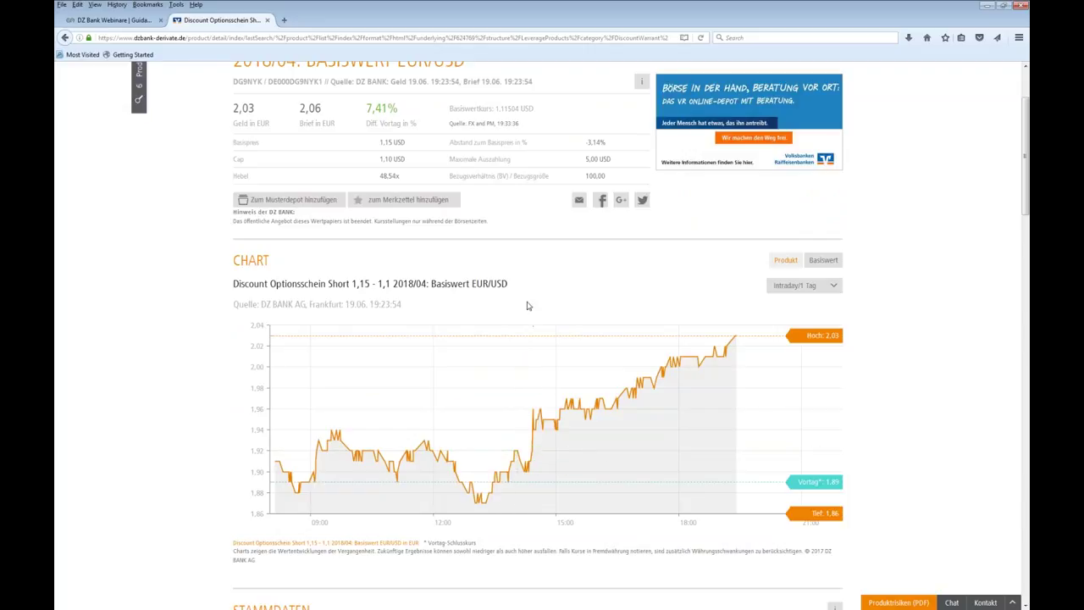
scroll(522, 297, down, 5)
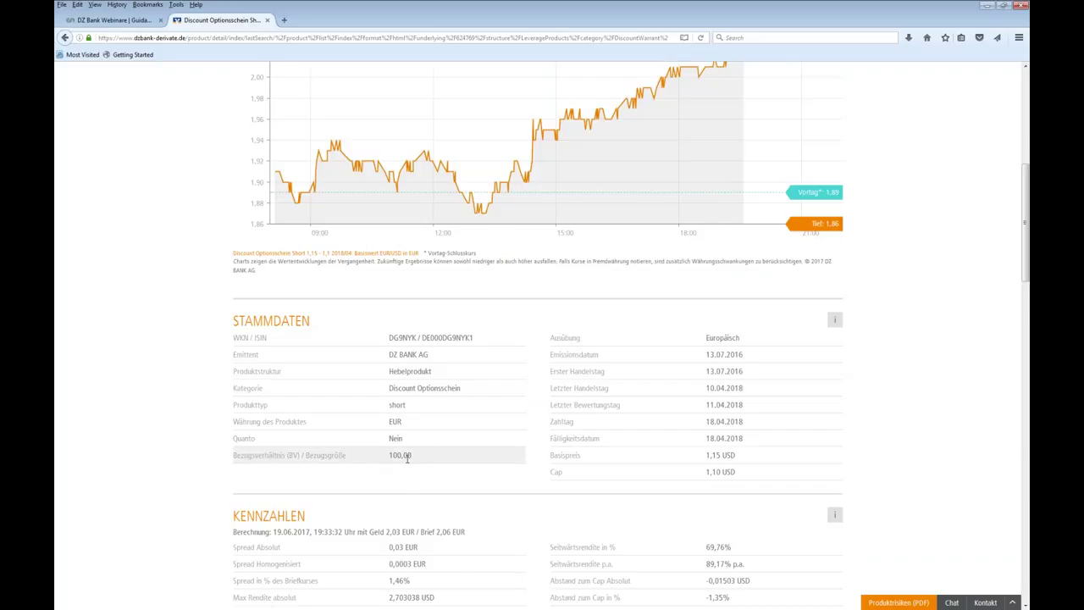
scroll(408, 458, up, 5)
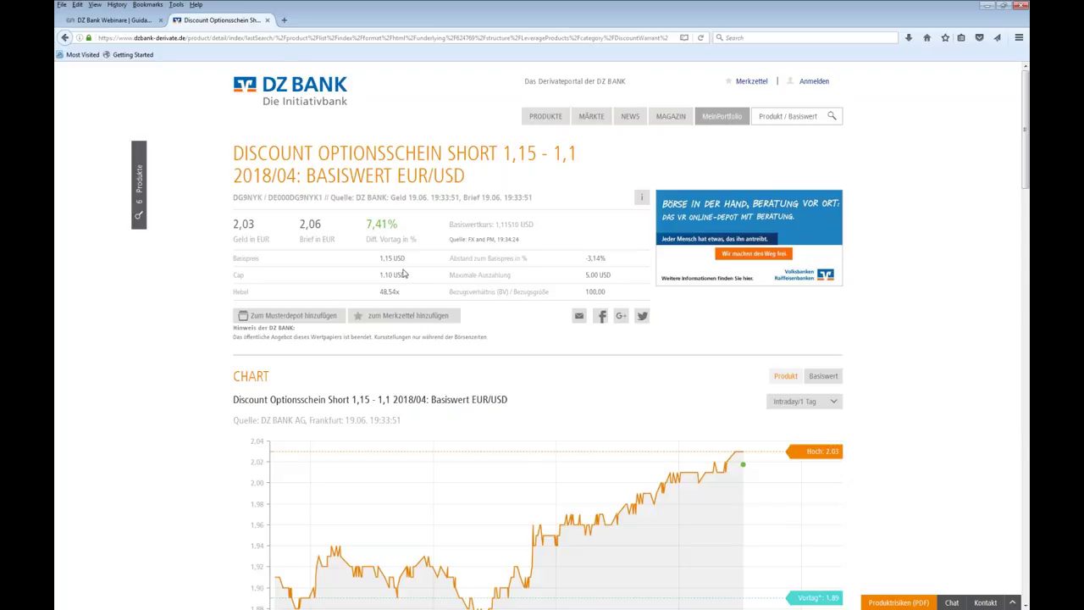
scroll(358, 290, down, 5)
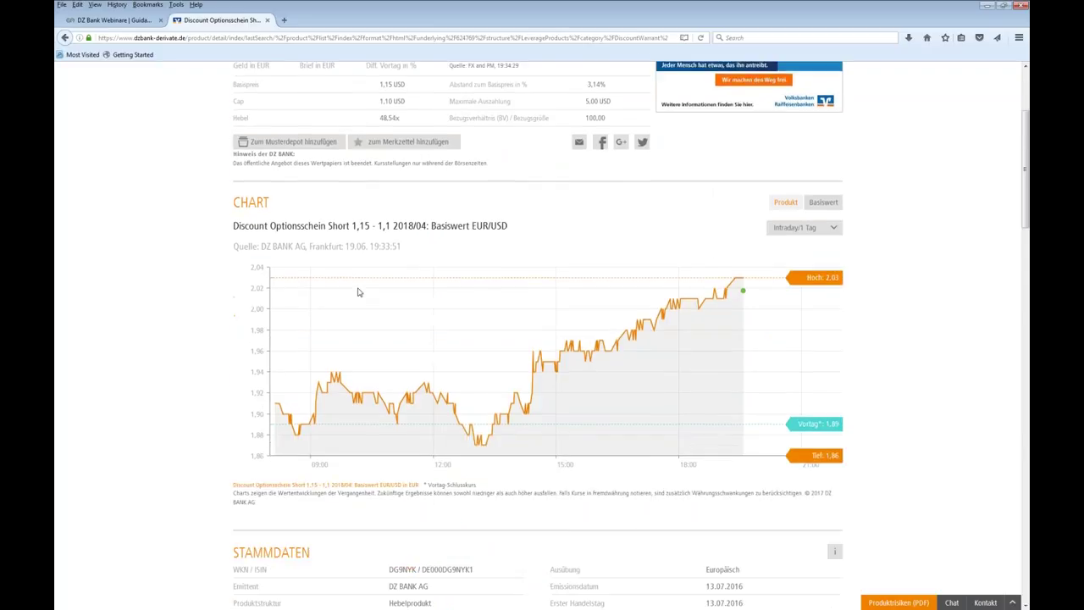
scroll(406, 428, down, 1)
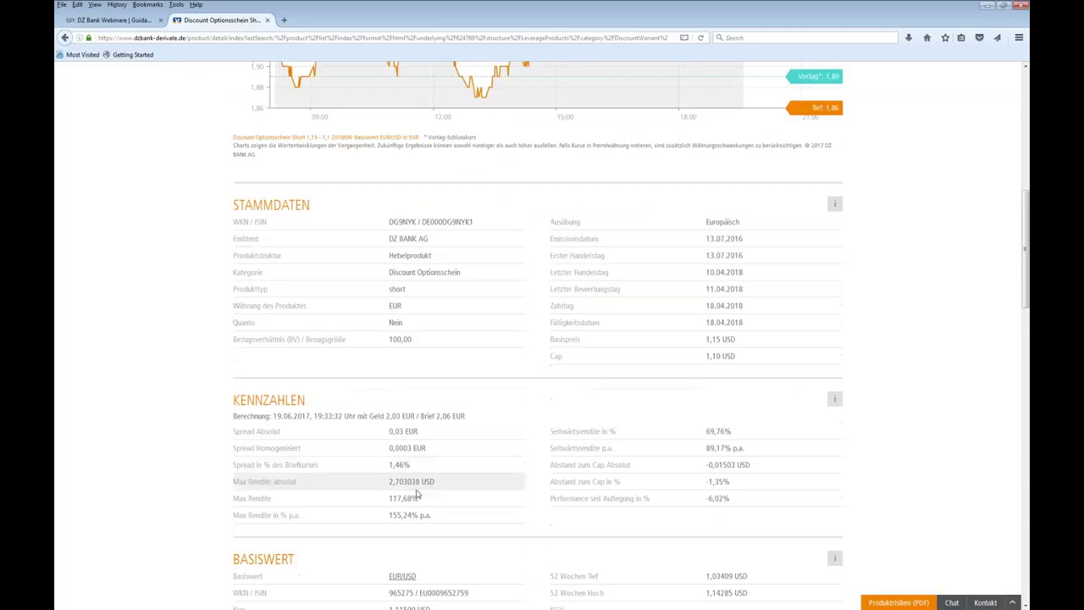